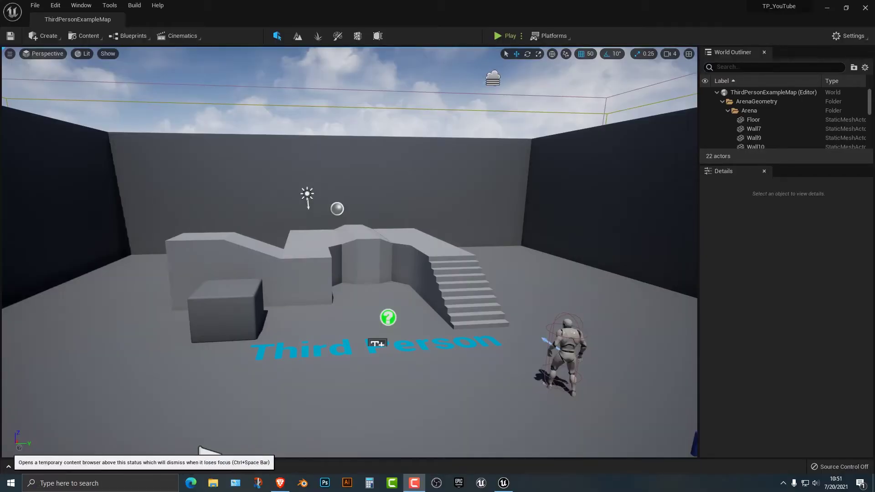
Place the SM_MatPreviewMesh_02 prop from the StarterContent Props folder on the floor in front of the cube
click(40, 467)
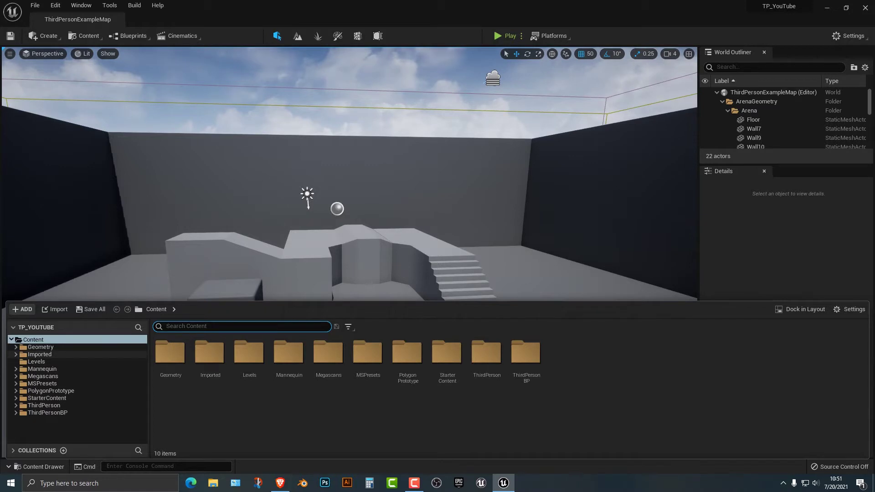
click(47, 398)
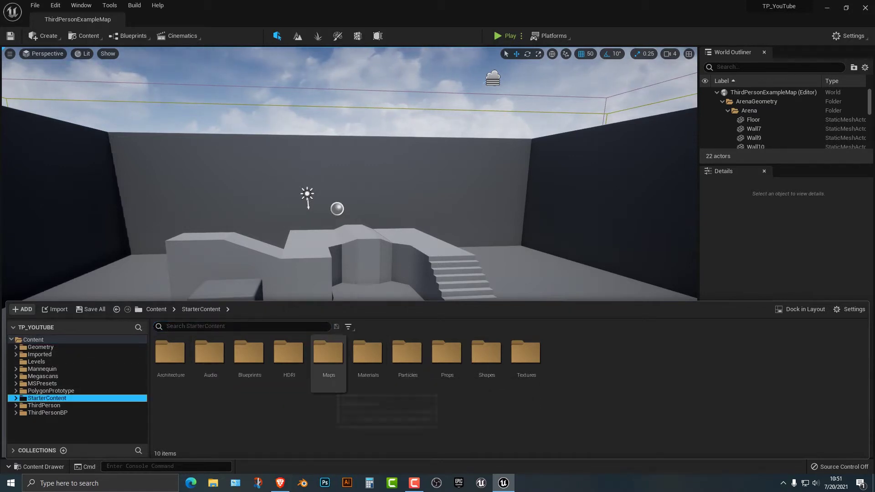
double_click(447, 353)
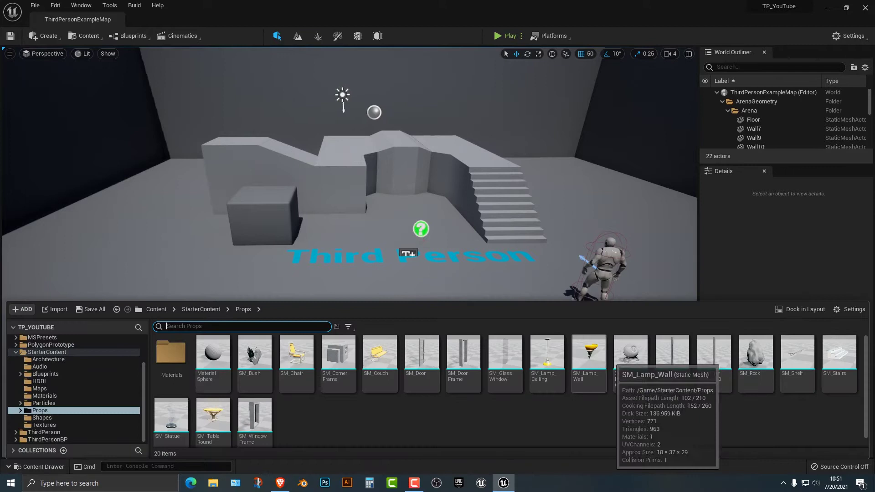
drag(631, 355, 305, 290)
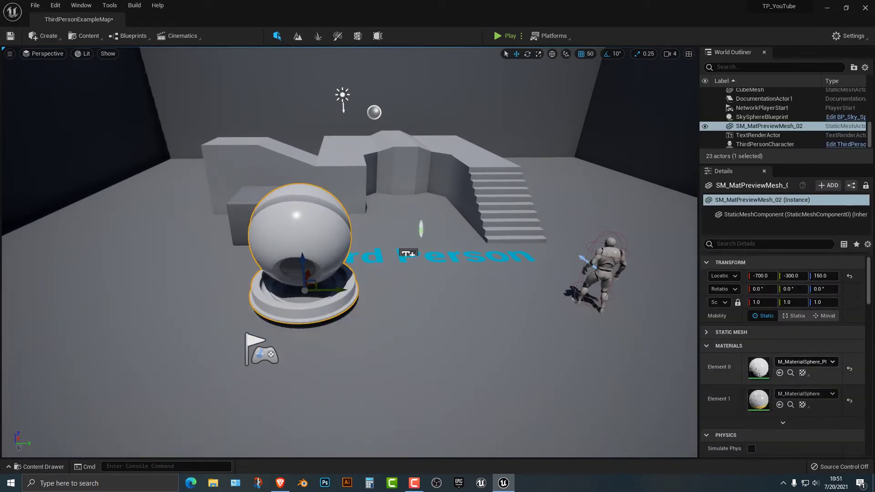
Assign the M_Metal_Gold material to Element 0 of the preview mesh
scroll(797, 370, down, 2)
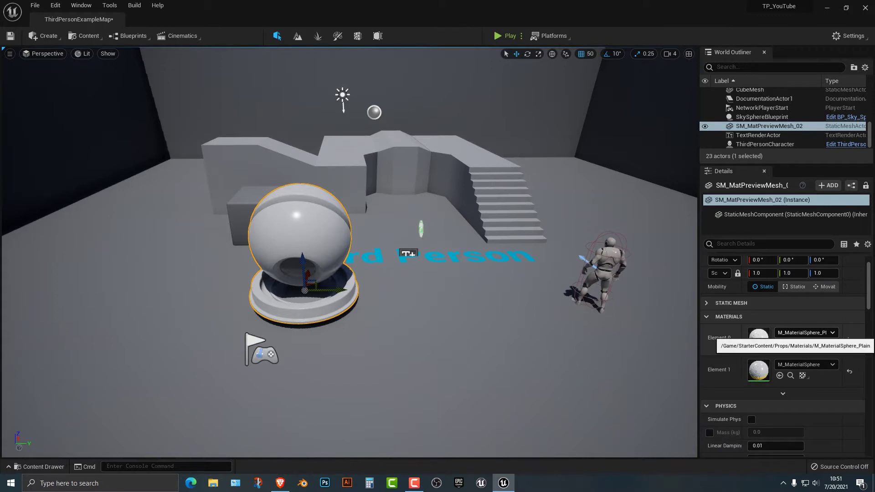
click(806, 333)
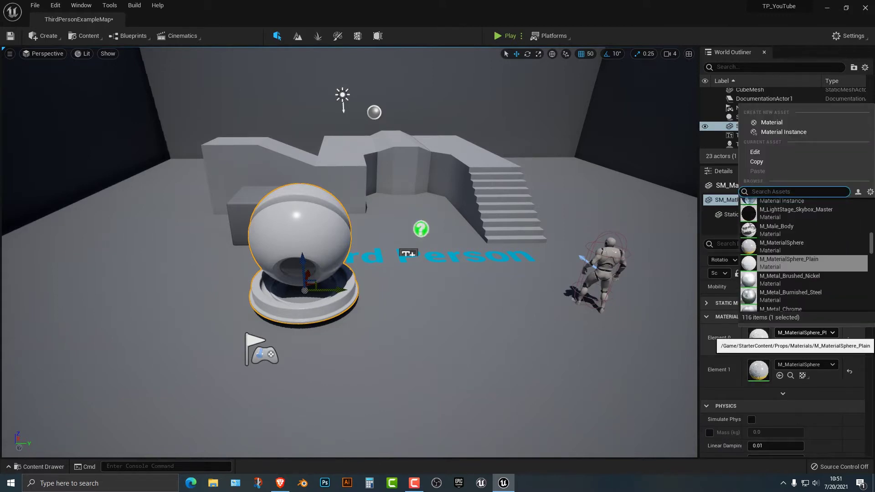
click(784, 207)
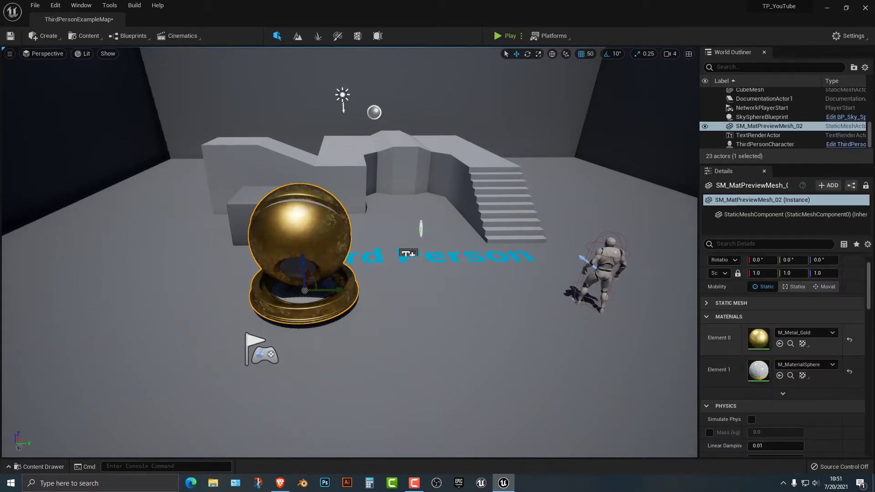
Find a metal material for Element 1 of the preview mesh and assign M_Metal_Brushed_Nickel
click(806, 365)
text(silver)
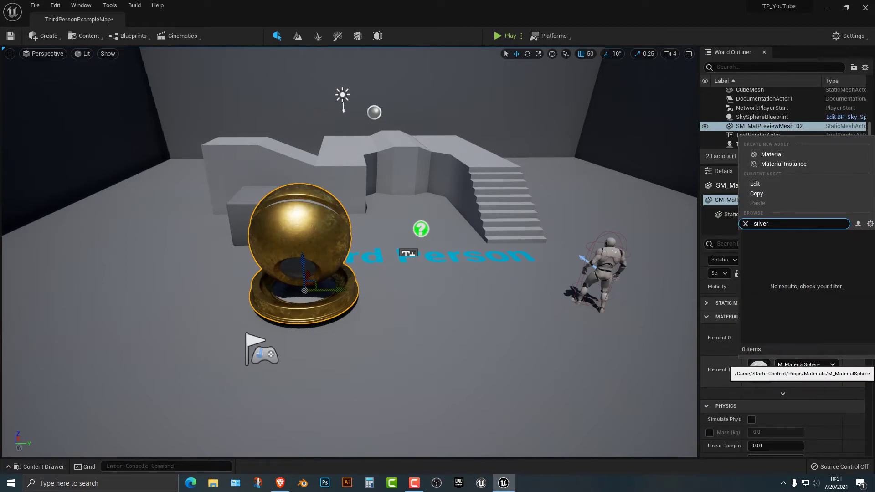
key(BackSpace)
key(BackSpace)
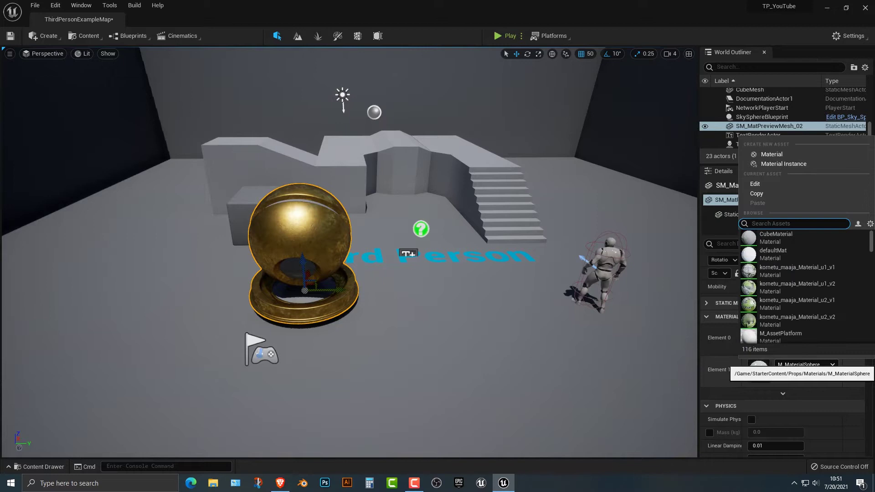
text(sil)
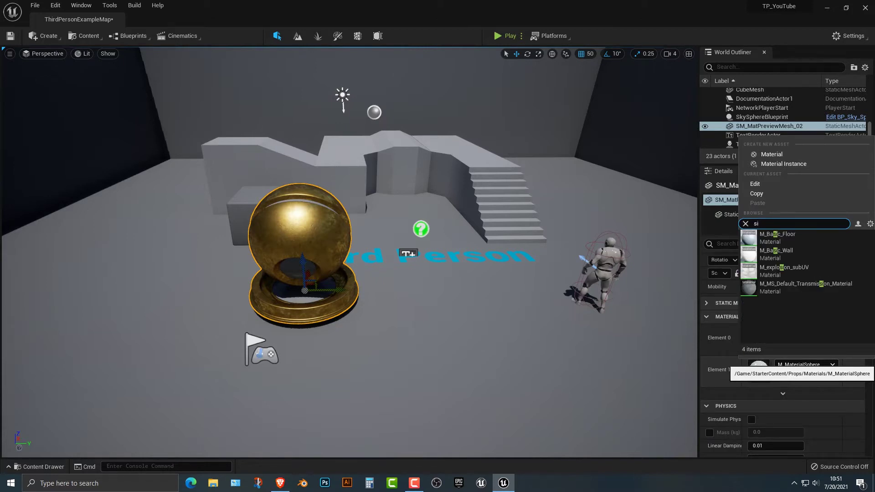
key(BackSpace)
key(BackSpace)
text(metal)
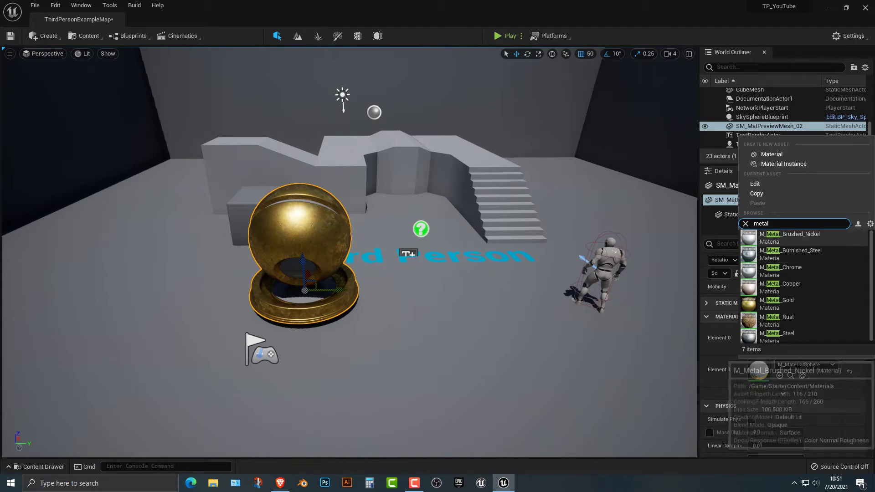
scroll(804, 272, down, 1)
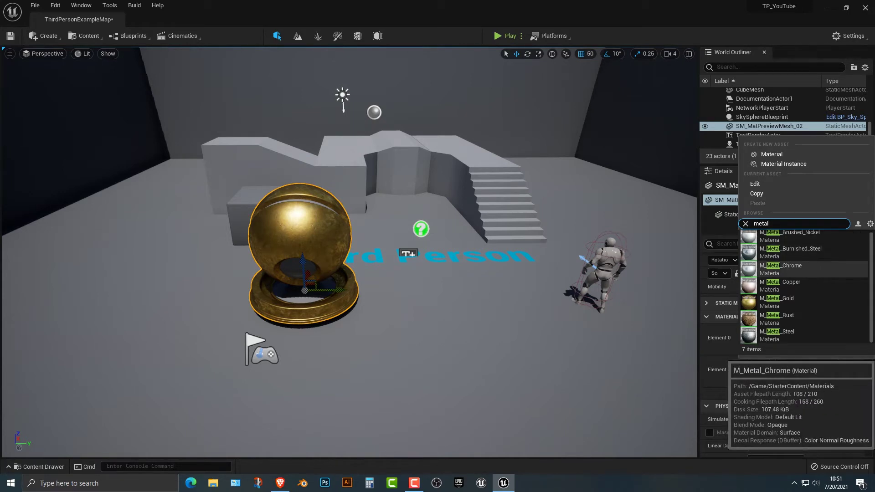
click(793, 236)
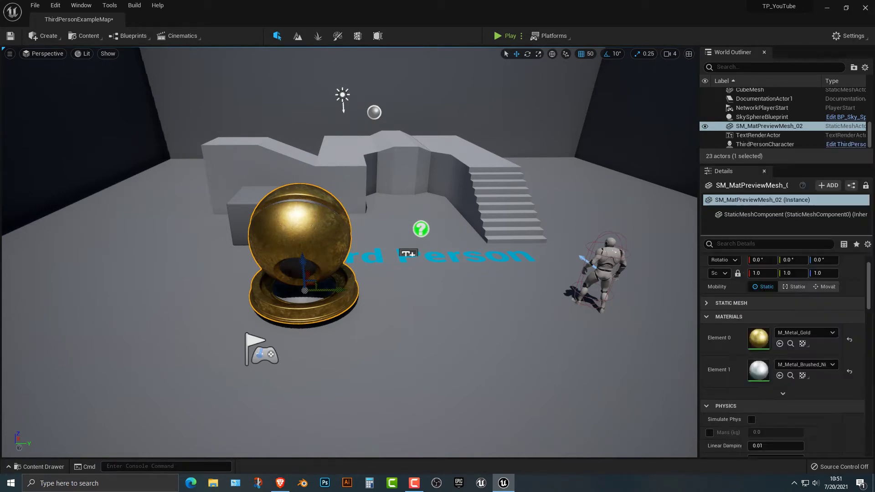
Move the preview mesh to X location -743 and Z location 147
key(w)
right_drag(350, 252, 350, 283)
key(w)
key(d)
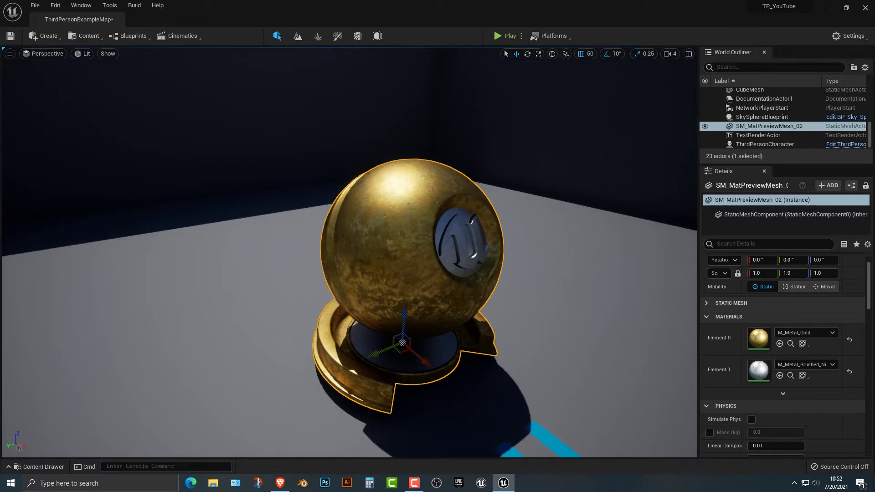
scroll(783, 276, up, 2)
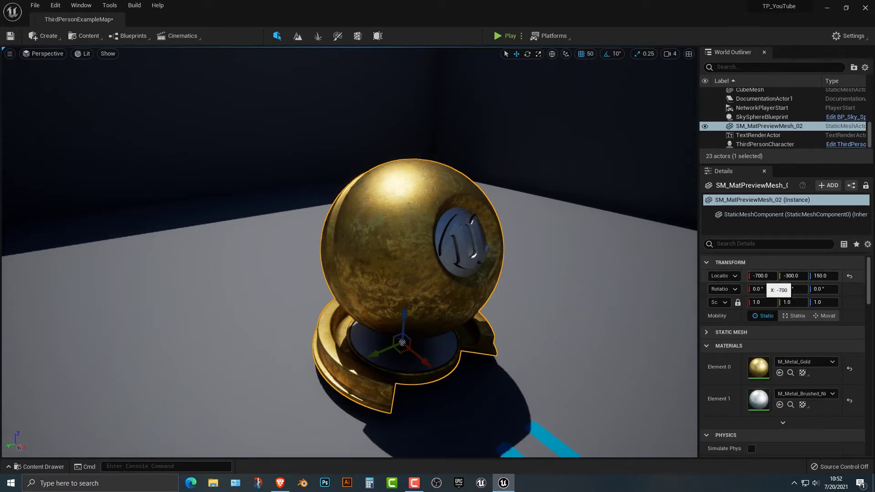
drag(762, 276, 743, 276)
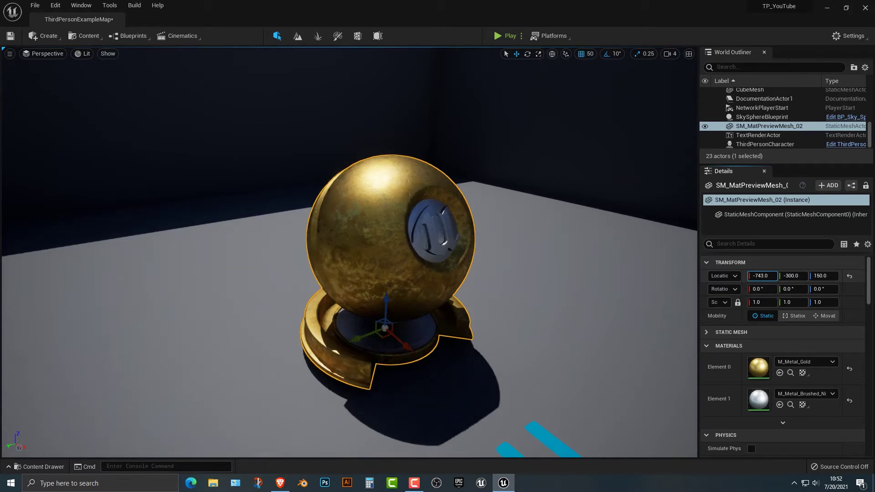
drag(824, 276, 823, 275)
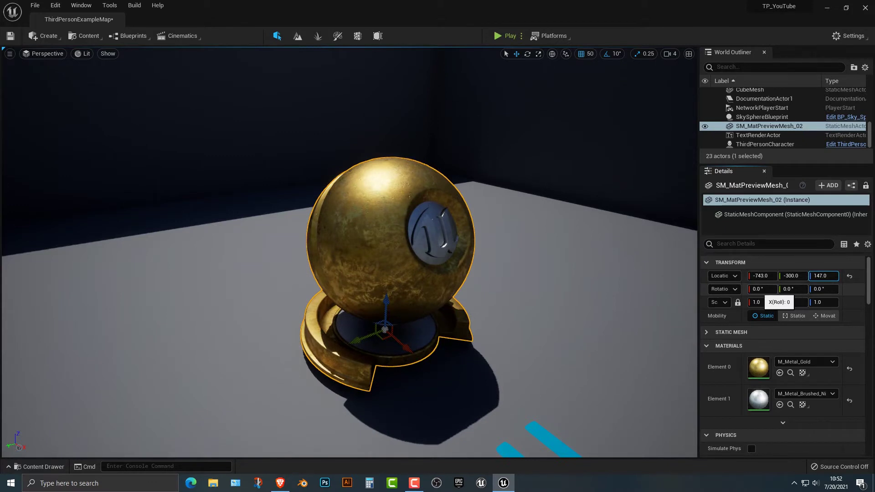
Try rotating the preview mesh and stretching it non-uniformly to a scale of about 35.59 on X and 1.2 on Y and Z
drag(762, 290, 824, 289)
drag(762, 303, 874, 302)
click(738, 302)
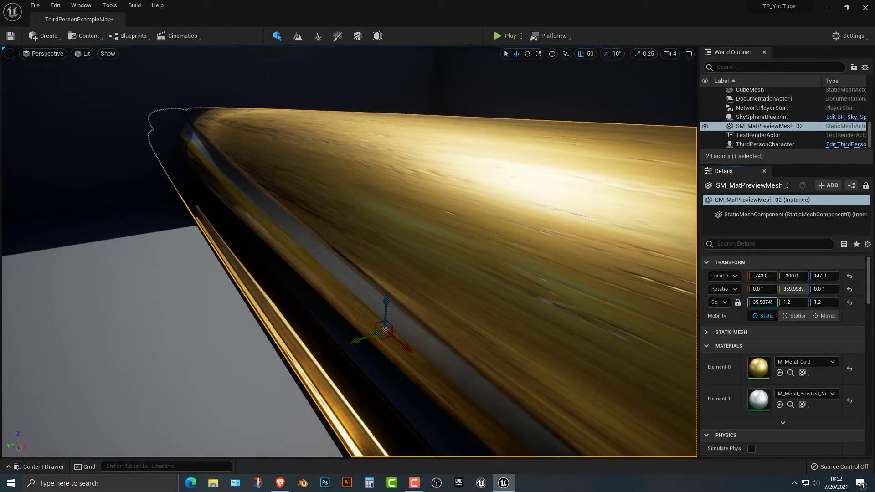
Reset the preview mesh's scale to 1.0 on all axes and its rotation to 0°
right_drag(349, 252, 470, 267)
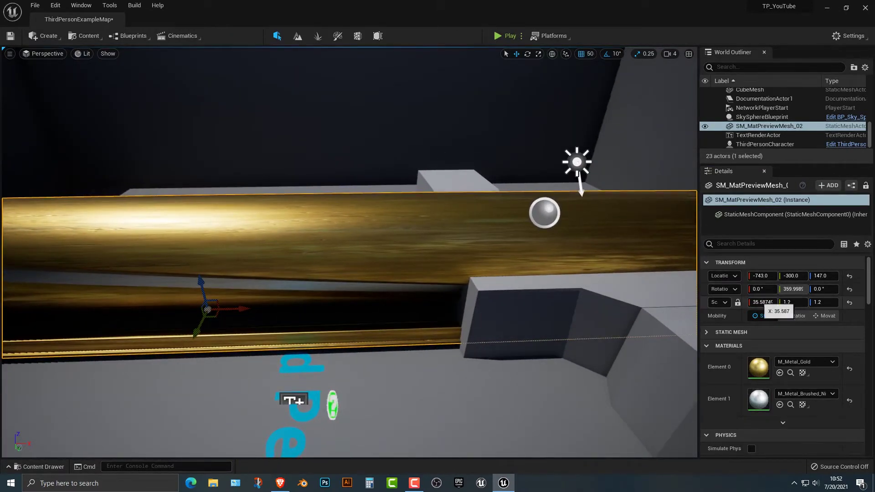
text(1)
key(Tab)
text(1)
key(Tab)
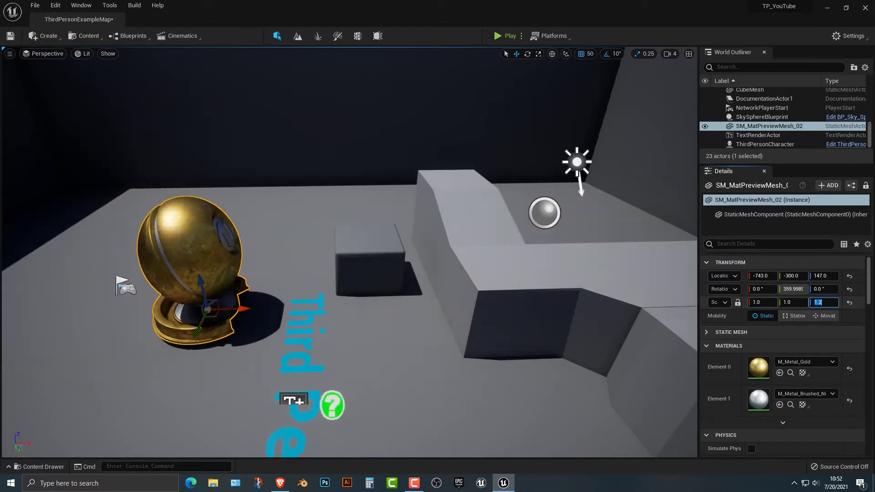
key(Return)
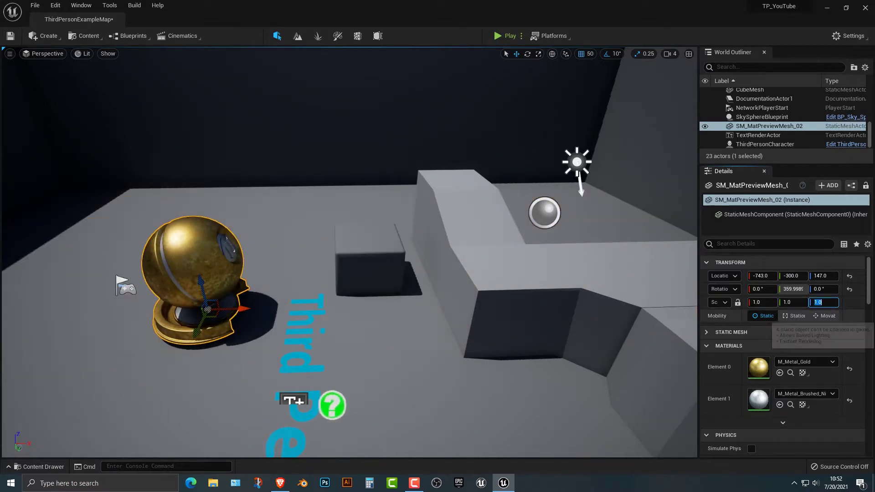
right_drag(639, 292, 442, 292)
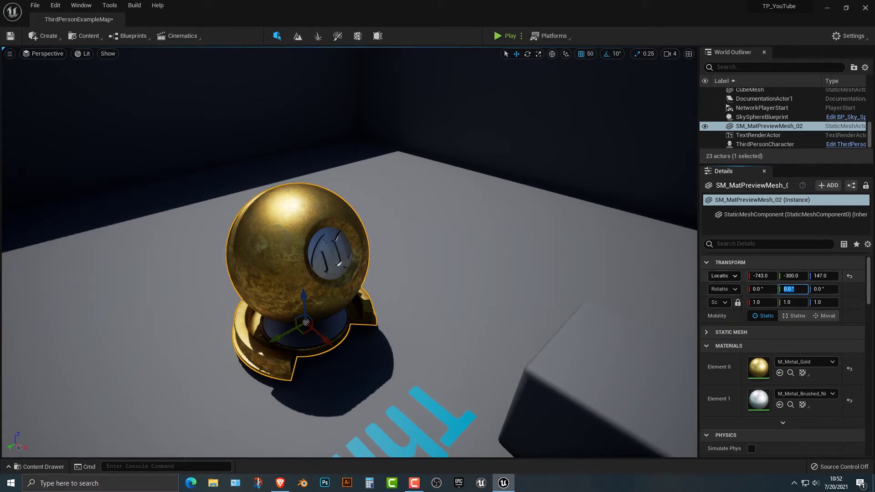
Activate the Rotate tool and turn the preview mesh around its axes in the viewport
mouse_move(349, 252)
right_down()
mouse_move(191, 232)
mouse_move(303, 278)
mouse_move(347, 255)
right_up()
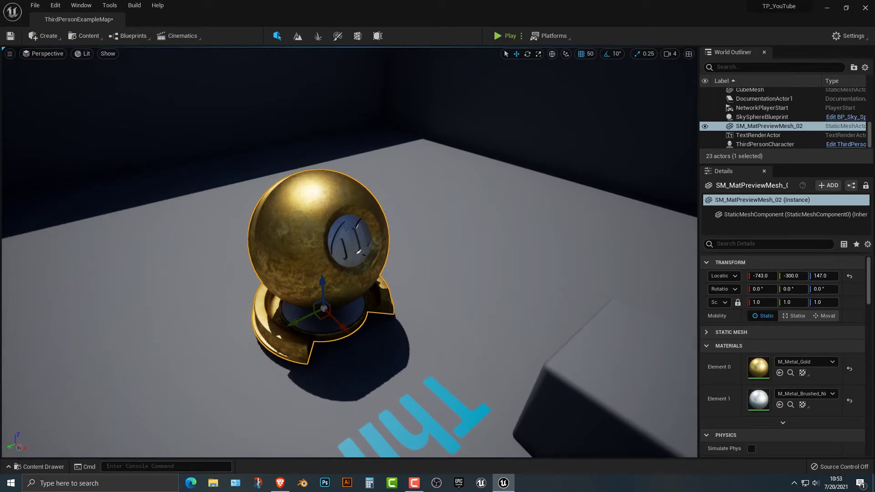
key(e)
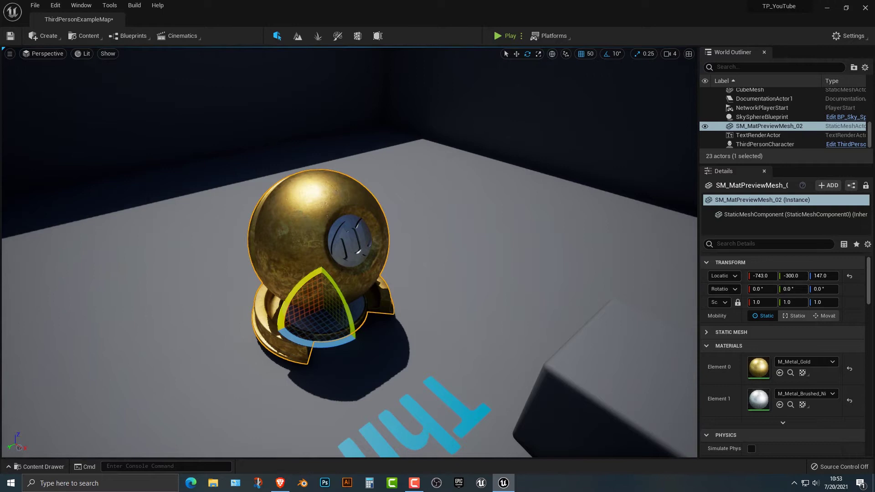
drag(346, 314, 362, 353)
Set the rotation snap to 90° and try turning the preview mesh in quarter-turn increments
click(615, 54)
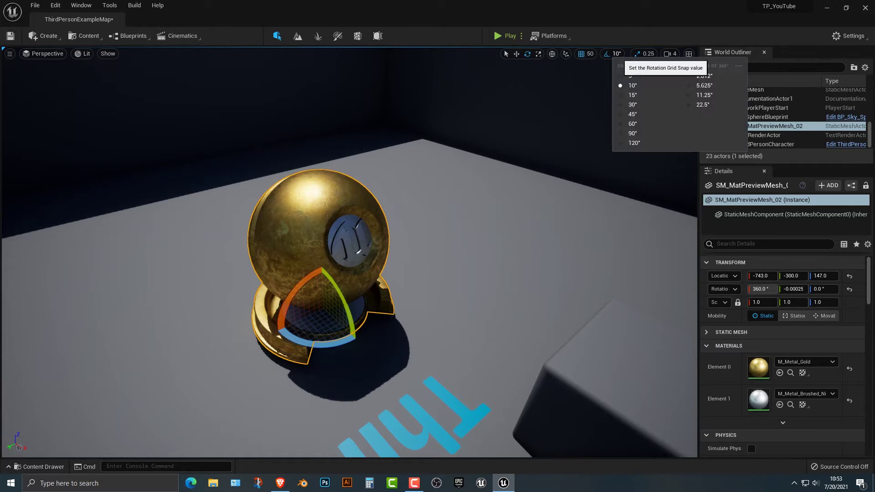
click(633, 133)
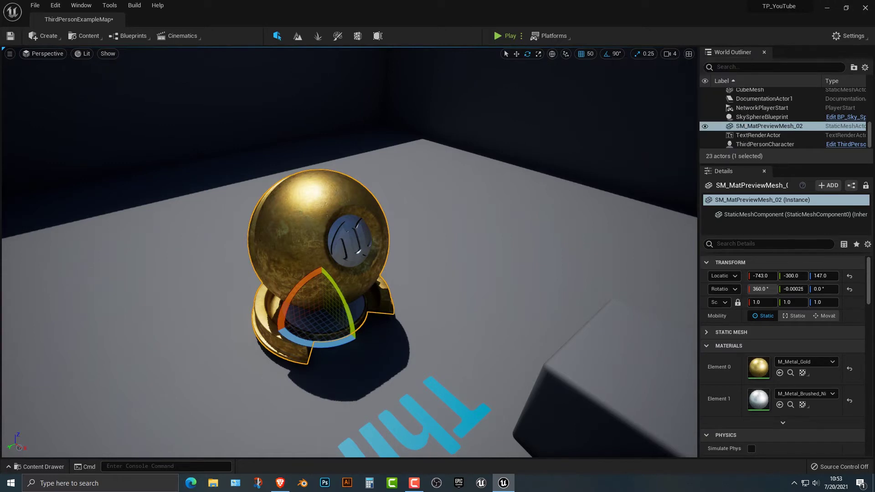
mouse_move(364, 355)
mouse_down()
mouse_move(353, 352)
mouse_move(365, 354)
mouse_up()
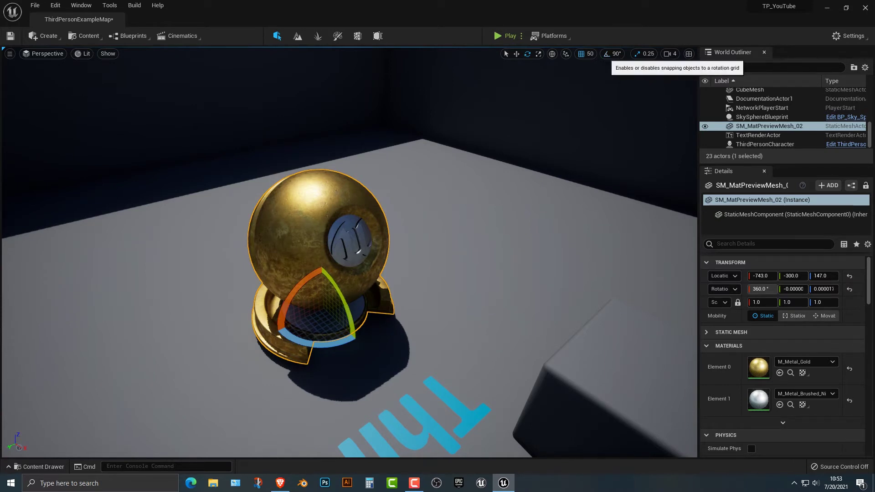
Set the rotation snap to 10° and rotate the preview mesh 40° about the Z axis
click(616, 53)
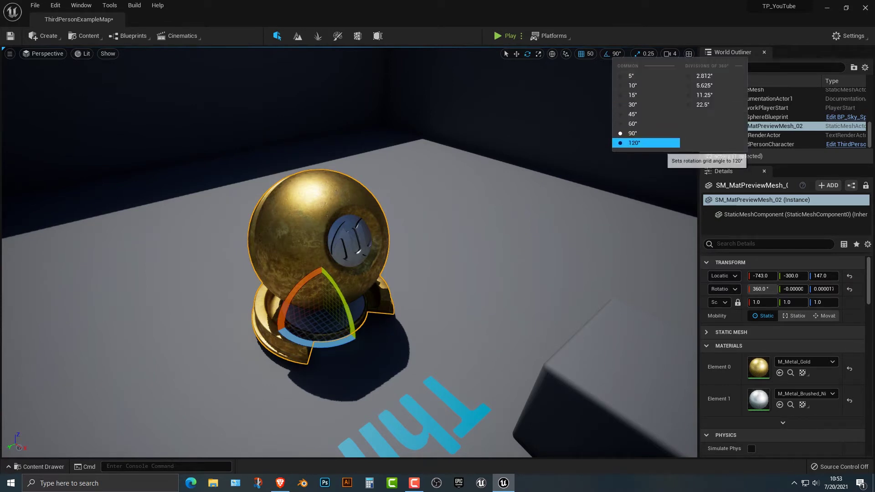
click(634, 85)
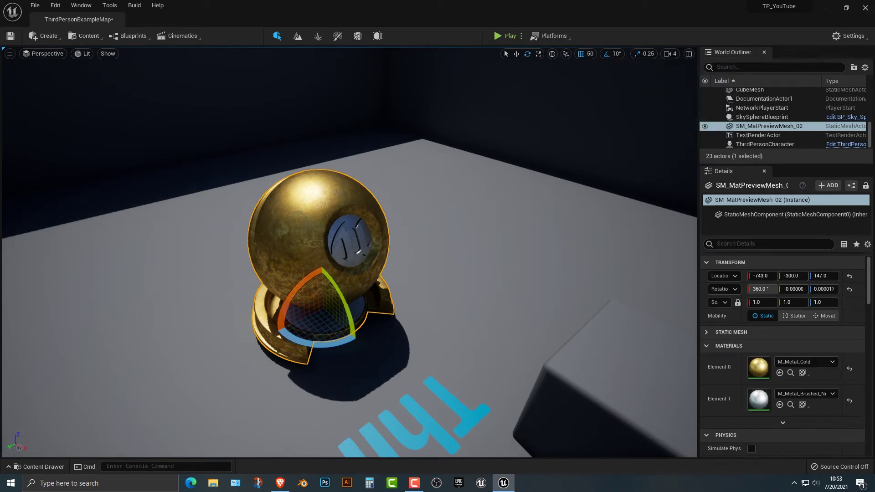
drag(304, 280, 322, 265)
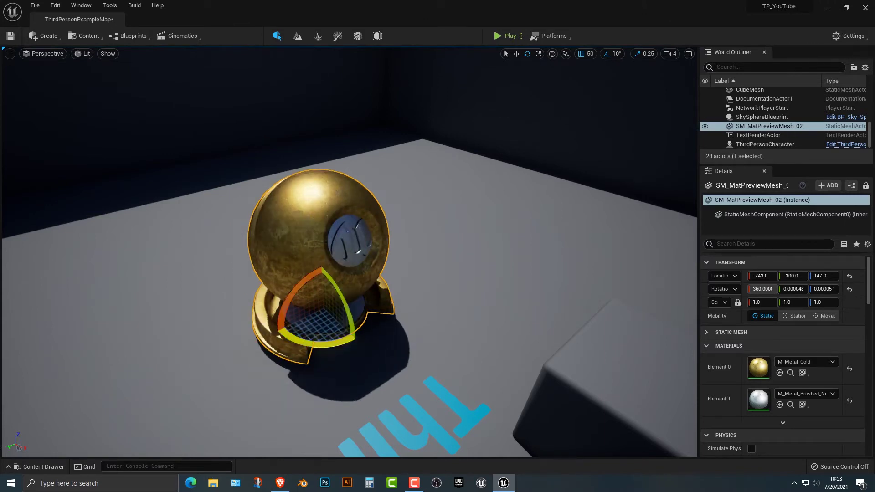
drag(326, 342, 319, 360)
Place the S_Thai_Beach_Rocks_udxkfcefa_lod0_Var1 mesh from the Megascans 3D_Assets folder on the floor beside the gold preview mesh
key(ctrl+space)
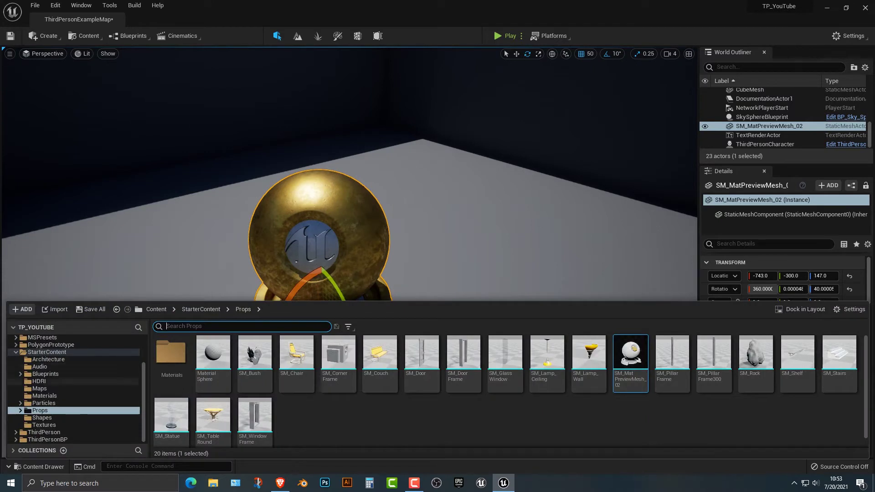
click(16, 352)
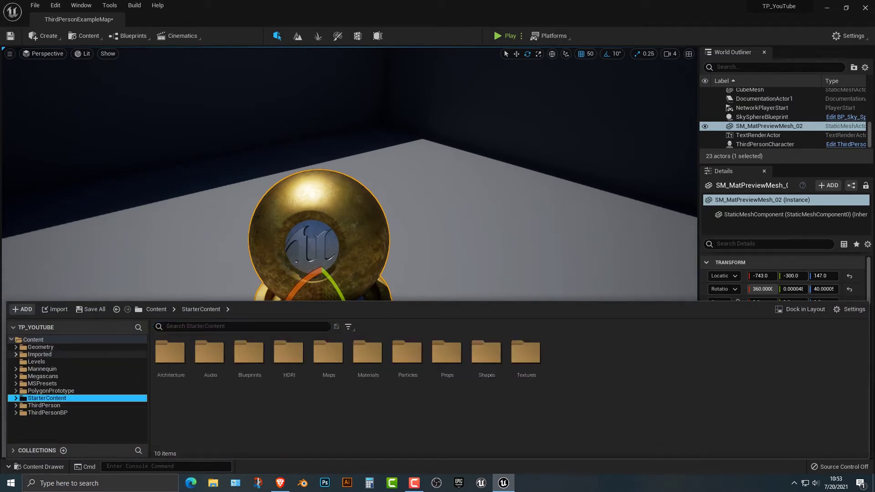
click(32, 376)
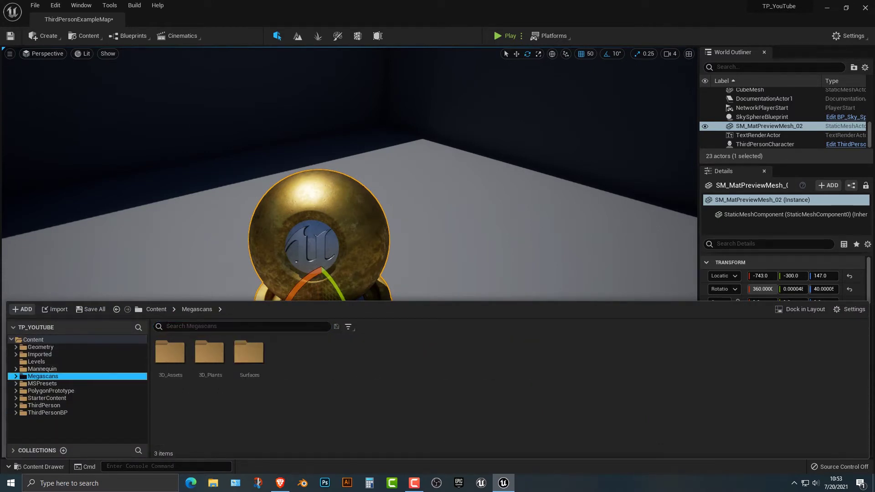
double_click(170, 354)
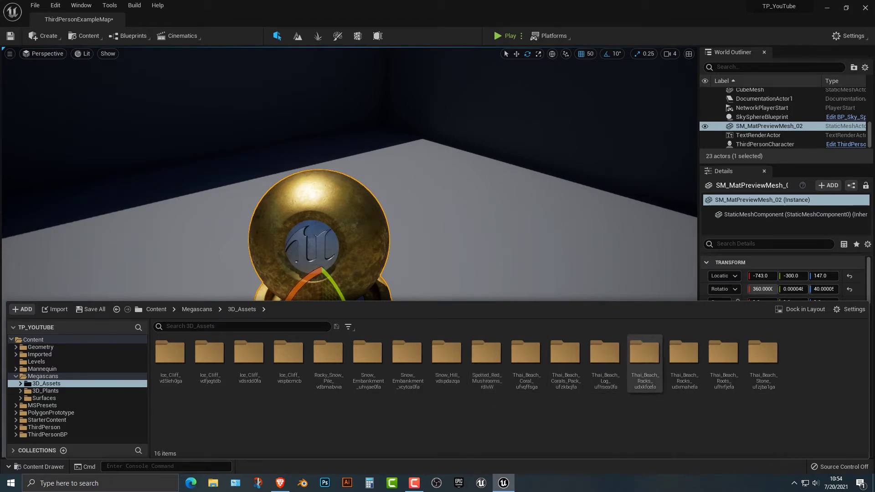
double_click(644, 354)
drag(209, 355, 180, 255)
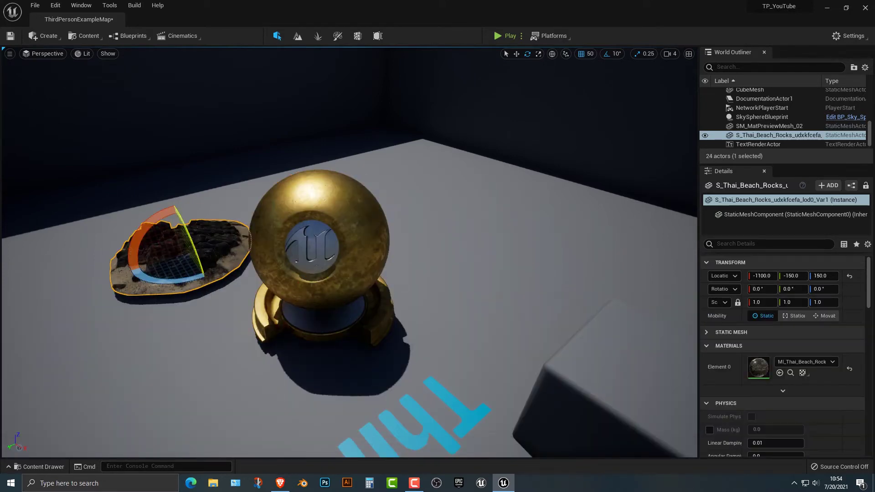
Place the S_Thai_Beach_Rocks_udxmahefa mesh on the floor on the other side of the preview mesh and rotate it 10°
key(ctrl+space)
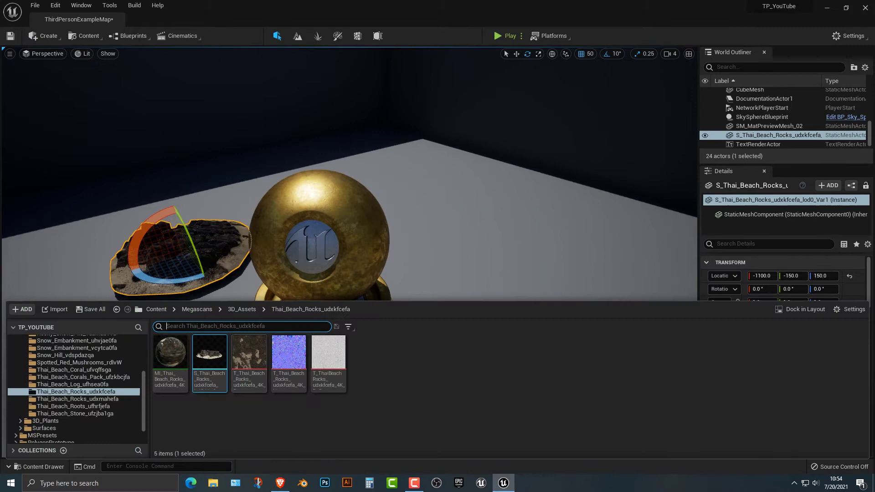
click(242, 309)
double_click(684, 353)
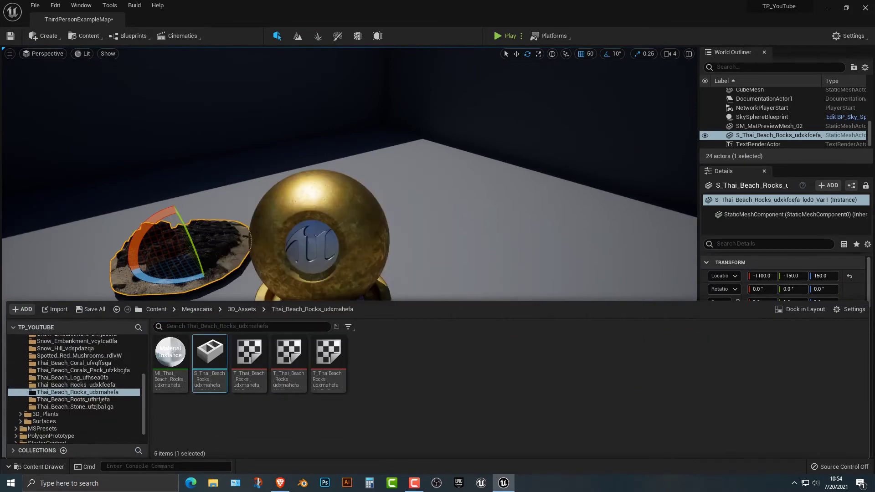
drag(209, 351, 470, 230)
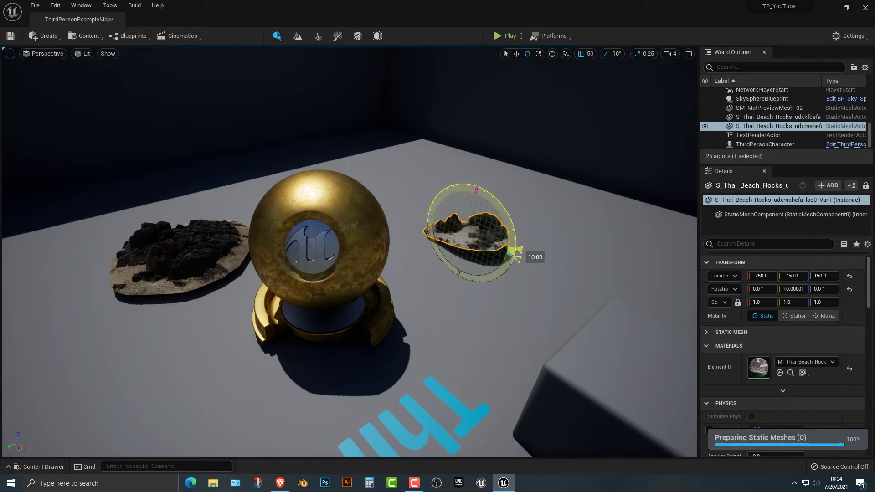
mouse_move(520, 252)
mouse_down()
mouse_move(507, 246)
mouse_move(515, 271)
mouse_move(517, 260)
mouse_up()
Delete both Thai Beach Rocks meshes from the level
key(Delete)
click(178, 253)
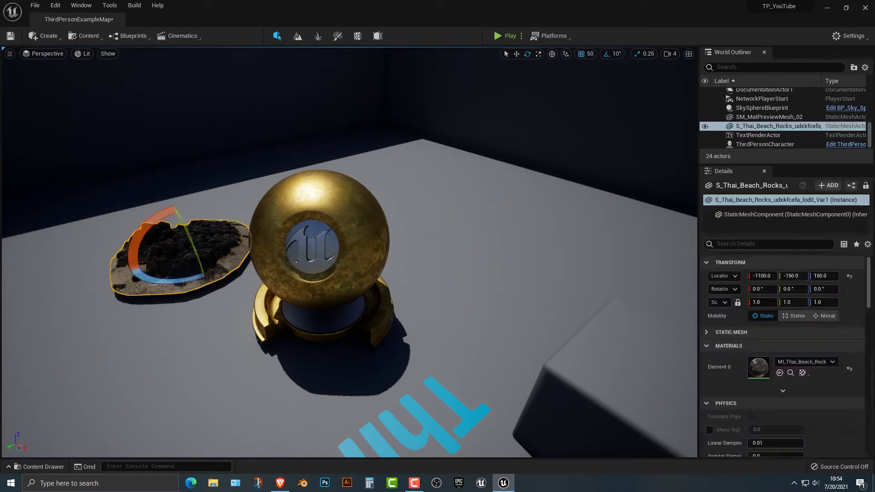
key(Delete)
Try tilting the gold preview mesh with the Rotate tool and moving it down into the floor
click(319, 242)
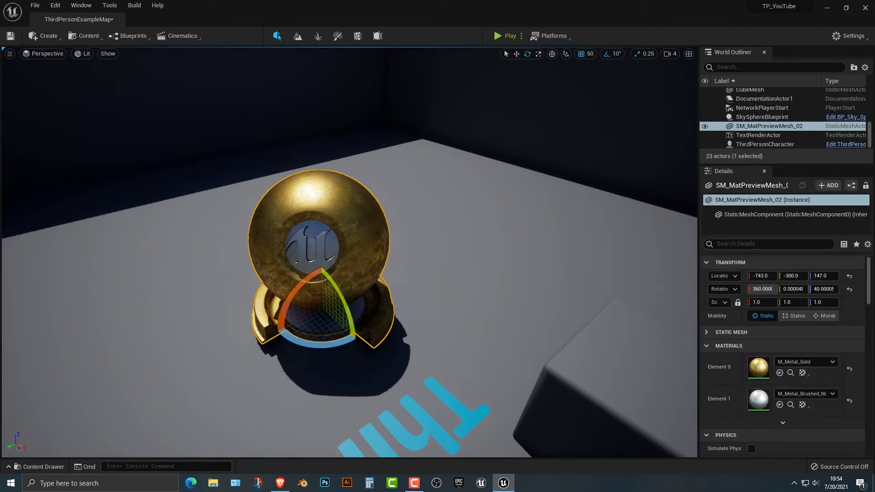
drag(354, 337, 357, 342)
key(w)
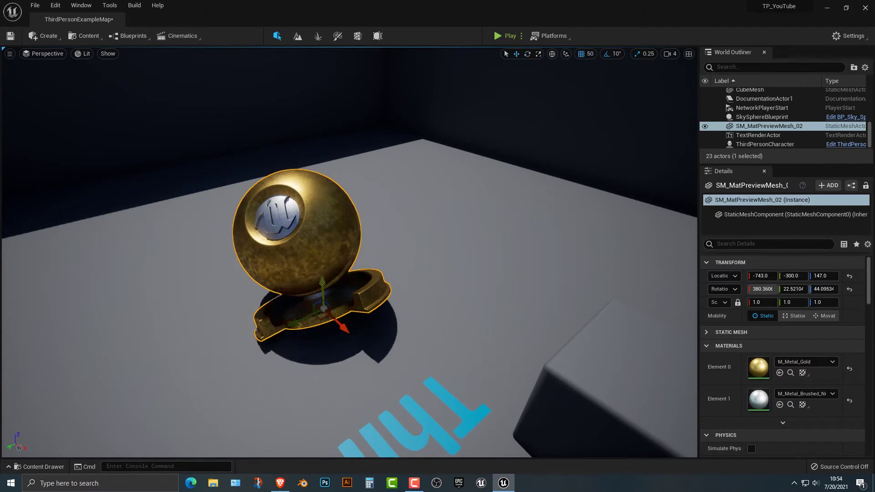
drag(323, 282, 329, 319)
click(330, 322)
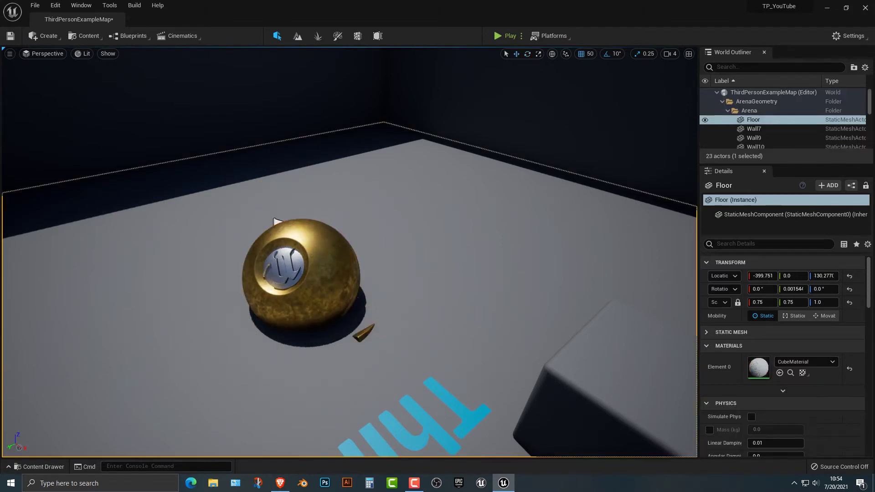
Undo the move and the tilt of the gold preview mesh
key(ctrl+z)
key(ctrl+z)
key(ctrl+z)
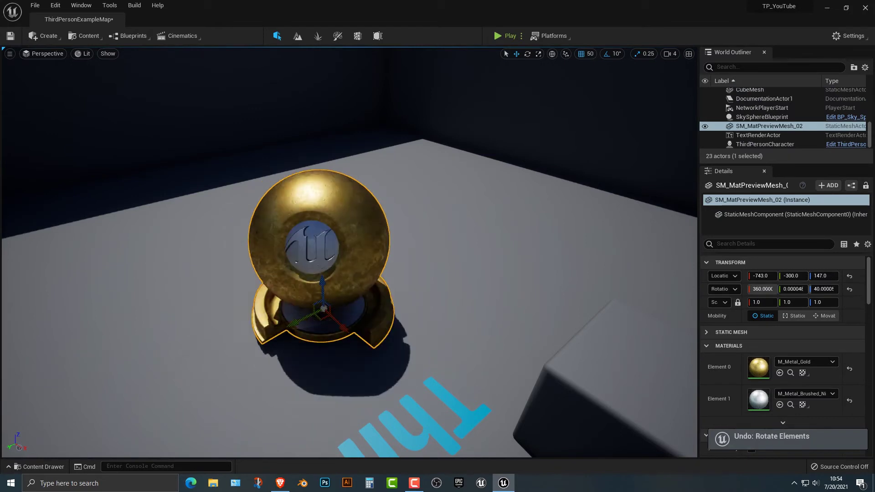
Rotate the preview mesh to 60° about the Z axis and try stretching it along Z with the Scale tool
key(e)
drag(326, 344, 301, 344)
key(r)
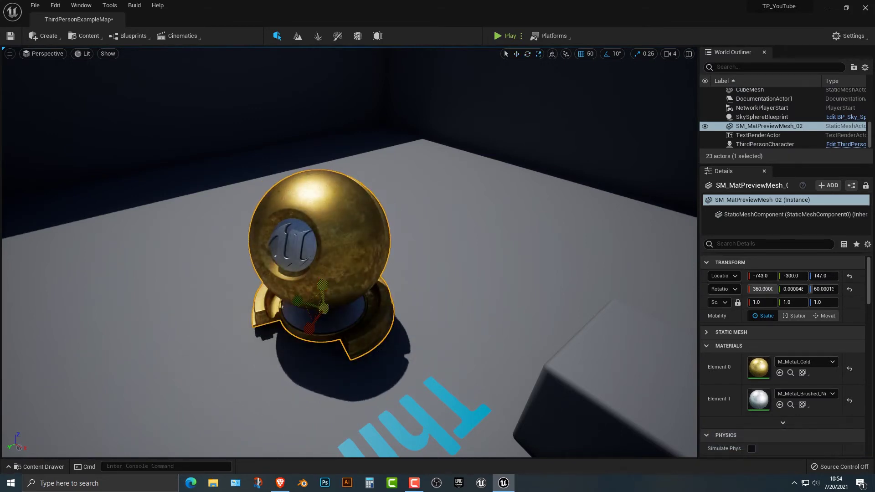
drag(322, 285, 322, 219)
key(ctrl+z)
Scale the preview mesh uniformly to 11 and lower it to Z -1403
drag(323, 308, 324, 282)
drag(301, 237, 504, 50)
scroll(349, 252, down, 10)
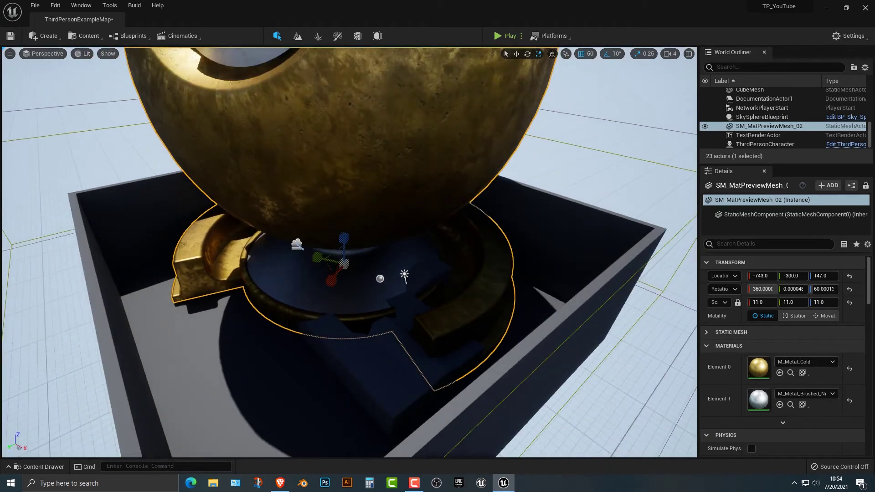
drag(343, 248, 333, 364)
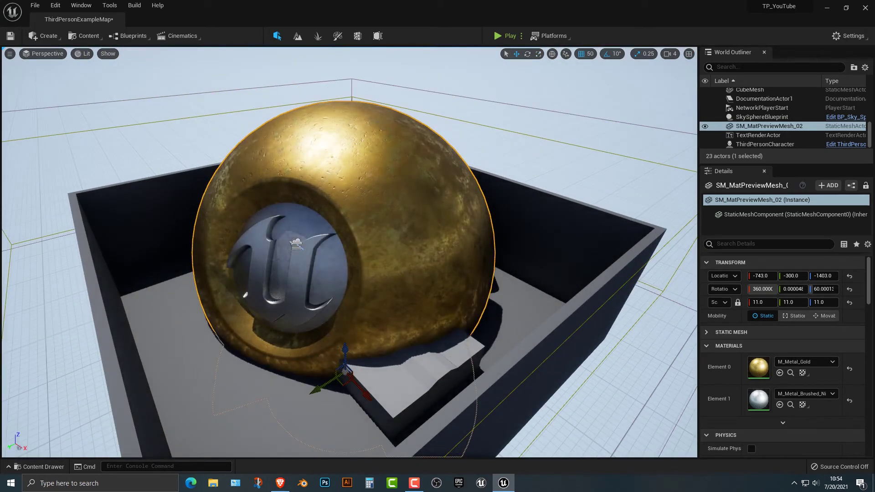
Play the level and run the character around the enlarged gold mesh to judge its size, and stop playing
click(506, 35)
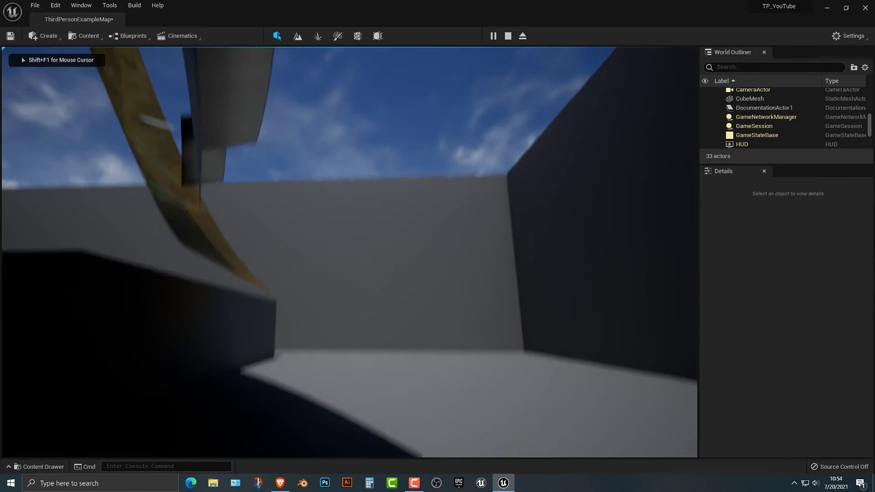
key(w)
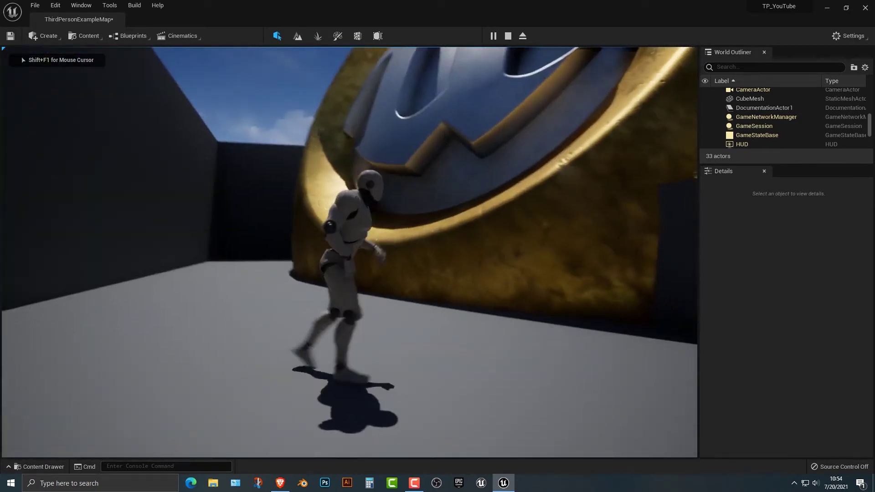
key(w)
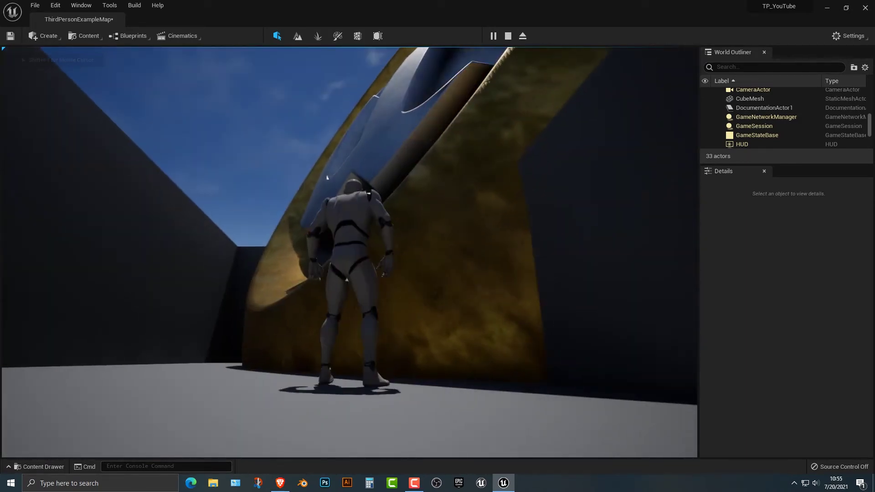
key(w)
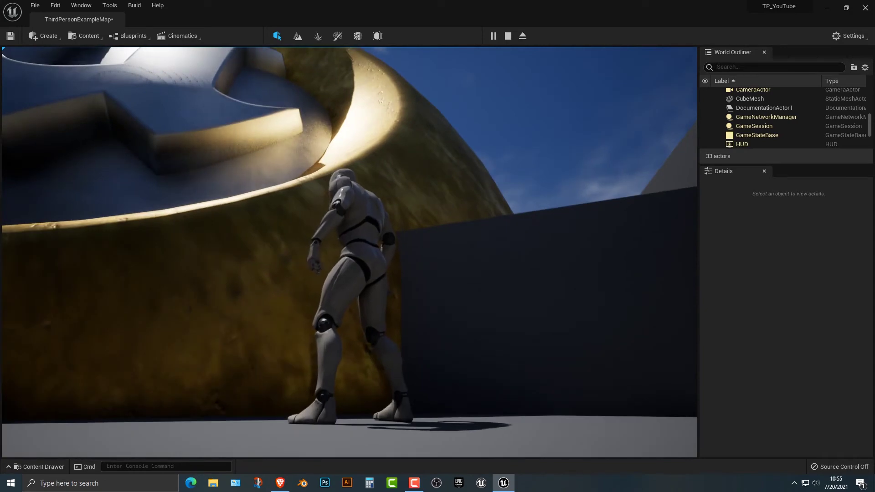
key(a)
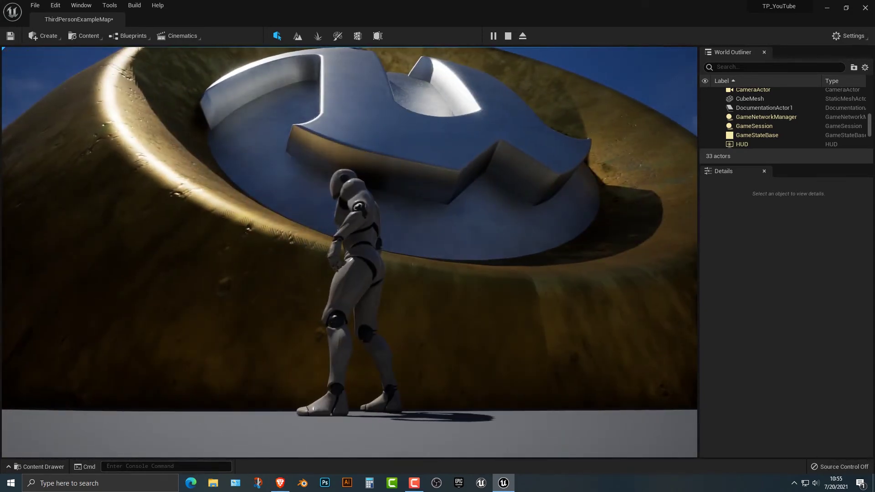
key(a)
key(a)
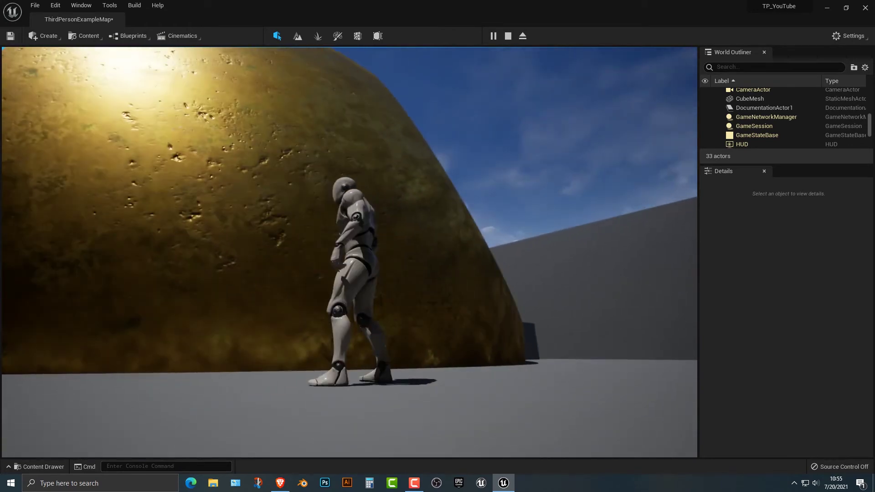
key(w)
key(w)
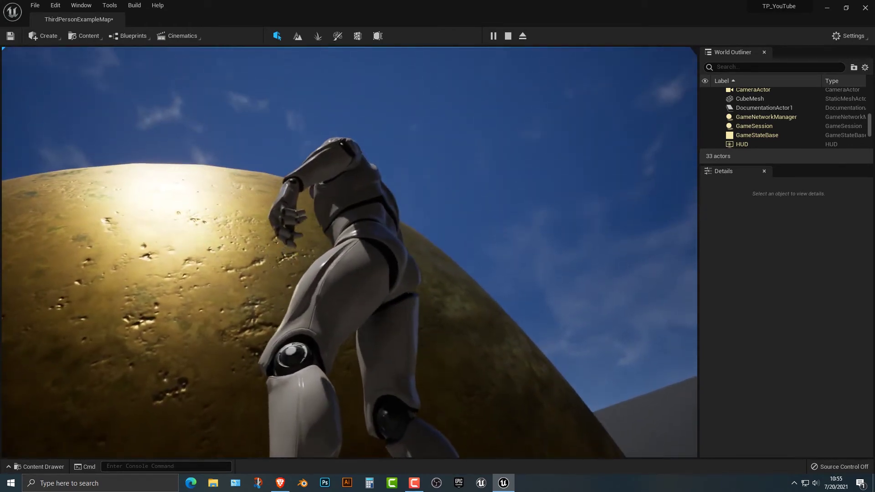
key(w)
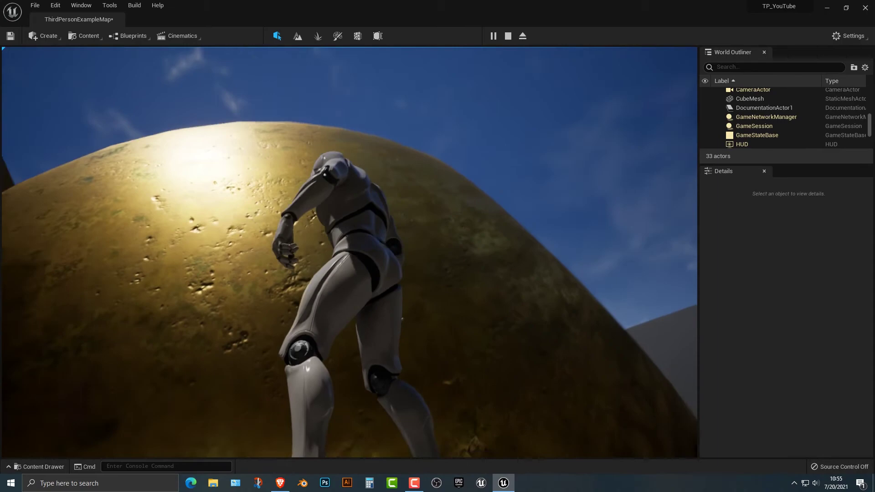
key(Escape)
Scale the preview mesh uniformly to 32.5 and move it to Y -3600 and Z -5553, sinking it through the arena floor
key(s)
right_drag(543, 225, 545, 298)
key(s)
key(w)
key(w)
key(s)
drag(357, 262, 461, 114)
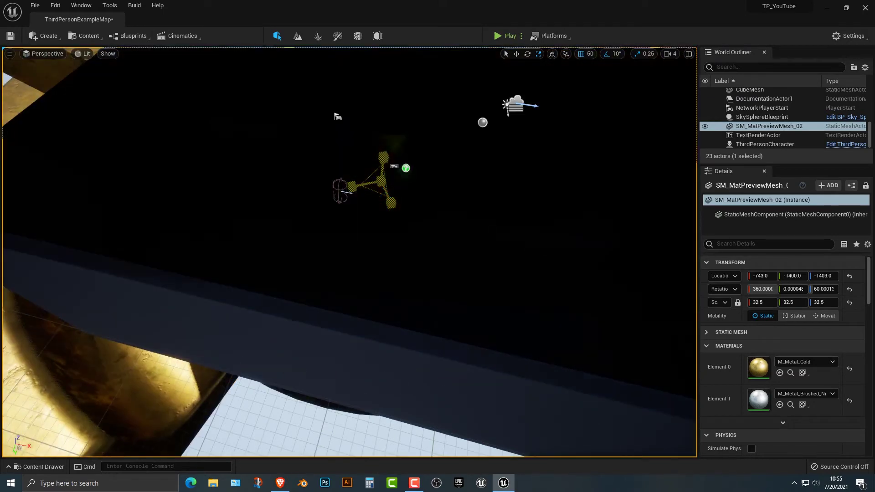
drag(375, 202, 403, 106)
drag(409, 53, 389, 213)
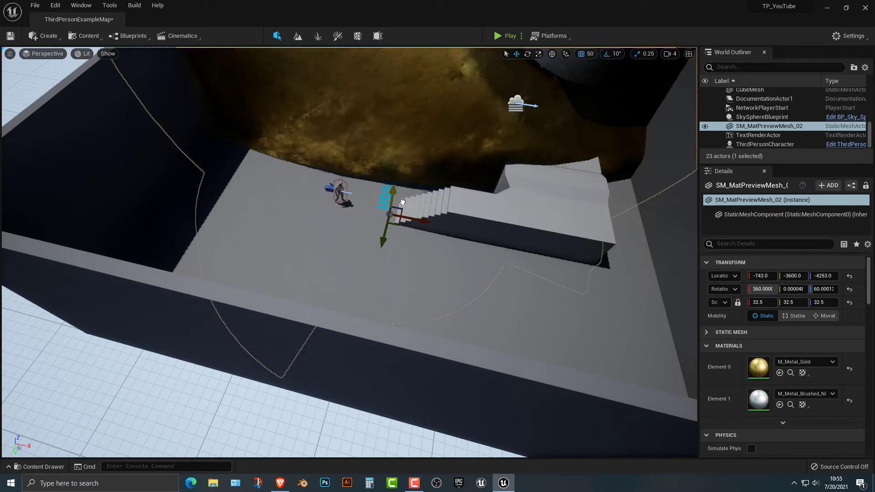
Play the level again to view the giant gold mesh from the character's position, and stop playing
key(alt+p)
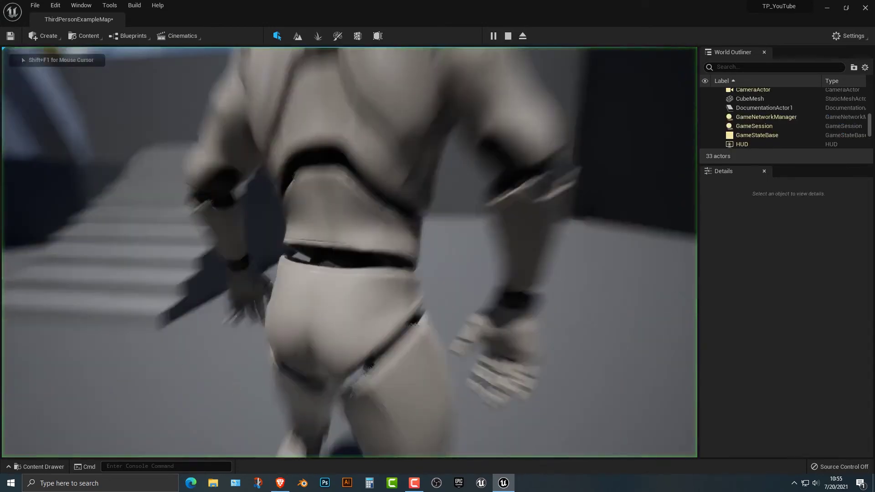
key(w)
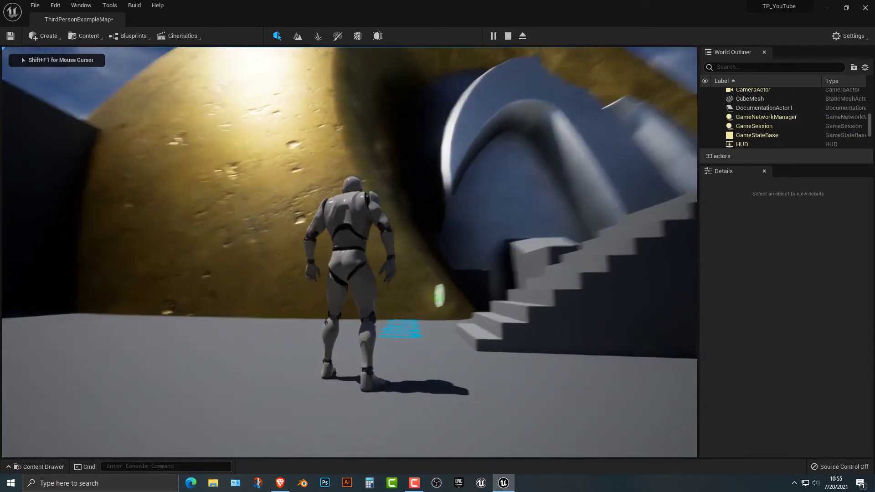
key(w)
key(w)
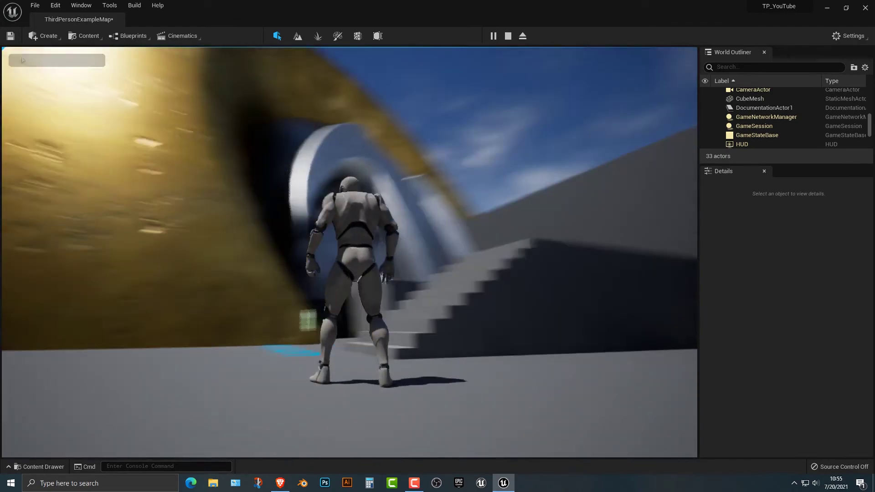
key(Escape)
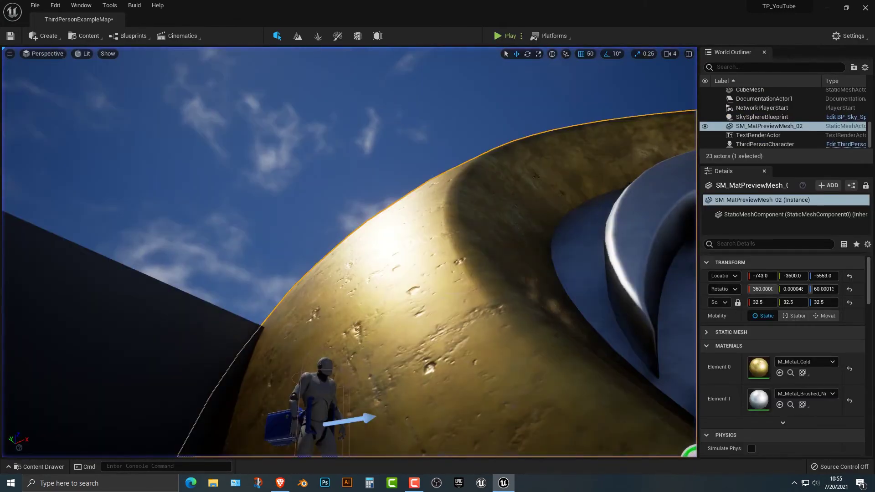
Set the preview mesh's scale to 1 on all axes and move it back to Y -300, Z 147 on the floor
key(e)
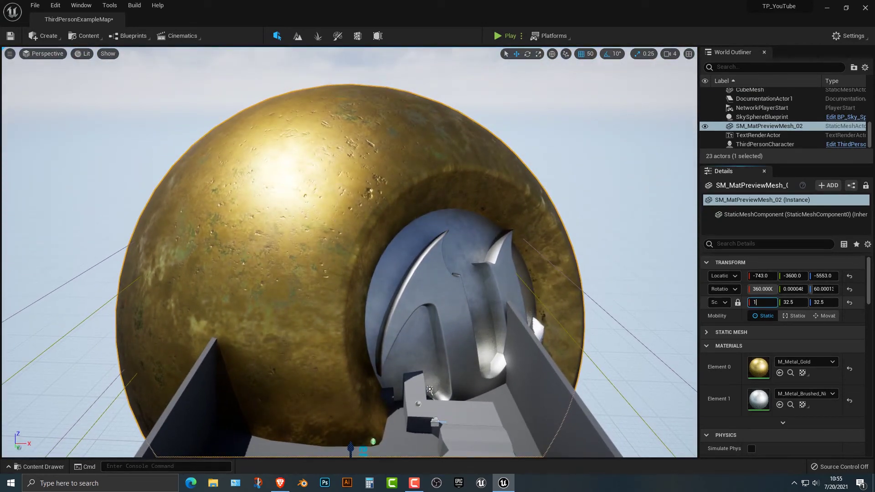
key(Tab)
text(1)
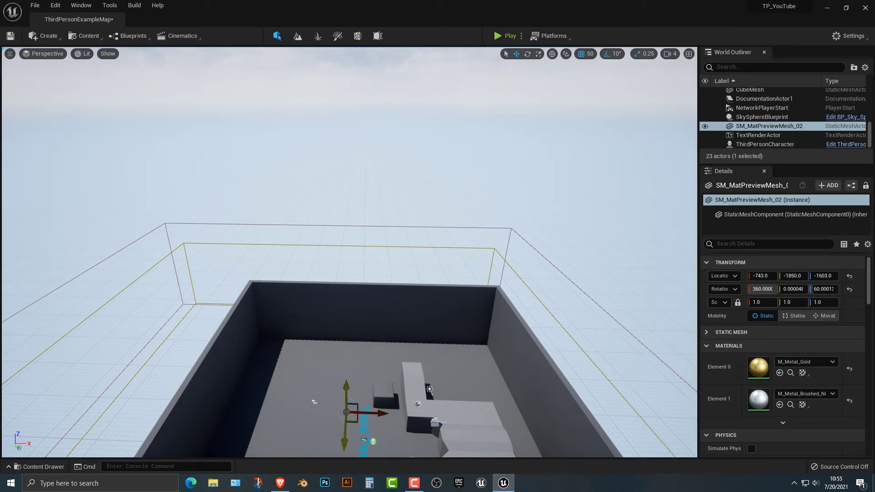
drag(343, 344, 335, 440)
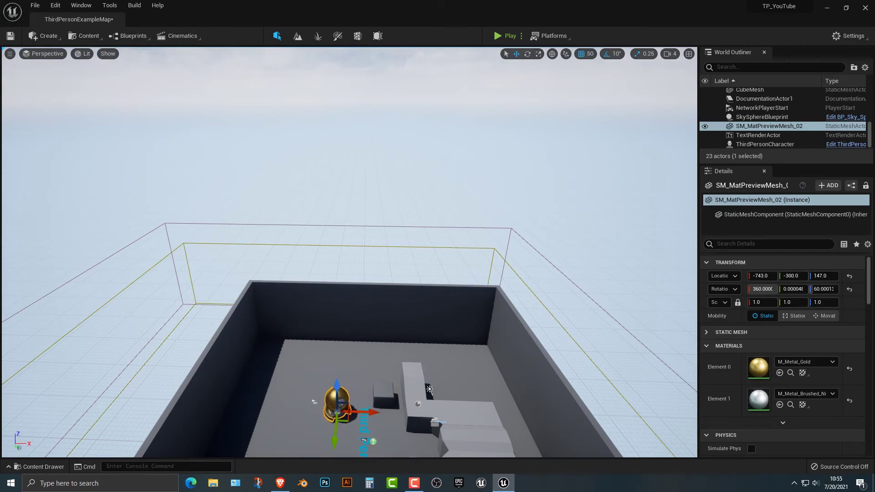
right_drag(350, 252, 319, 205)
key(w)
key(w)
key(s)
right_drag(329, 274, 323, 275)
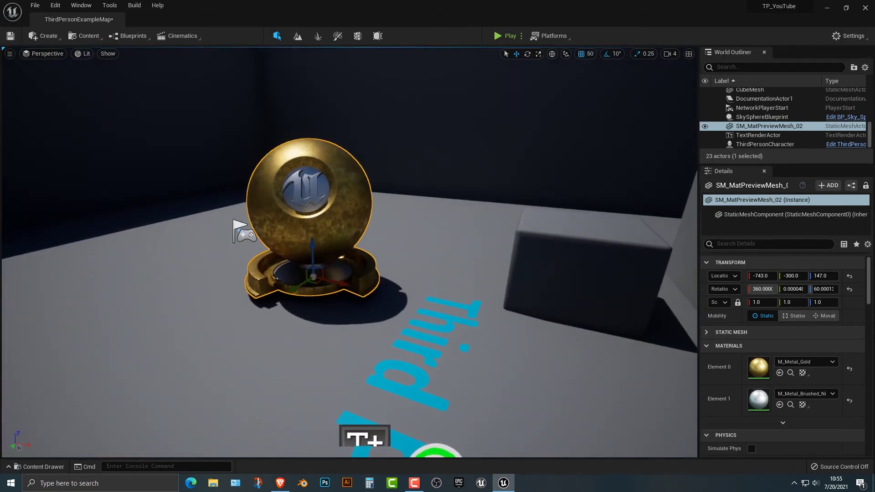
drag(314, 254, 314, 248)
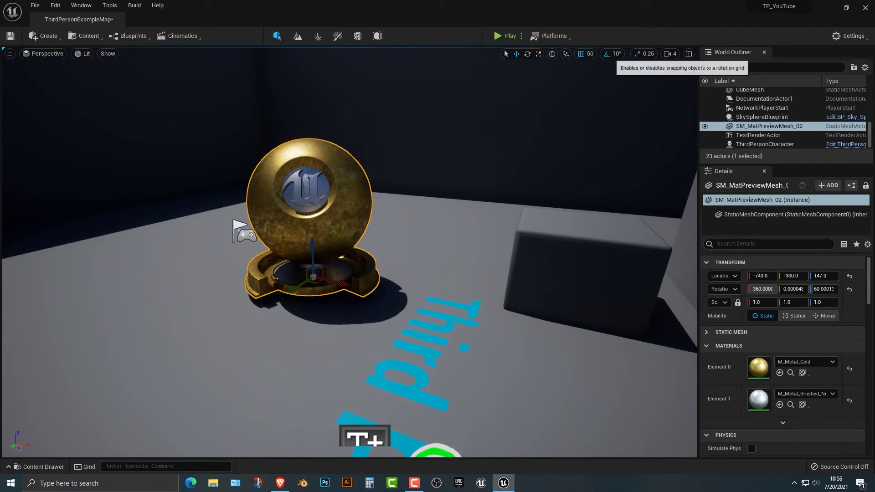
Review the available position, rotation and scale snap values, and select the CubeMesh block near the preview mesh
click(587, 53)
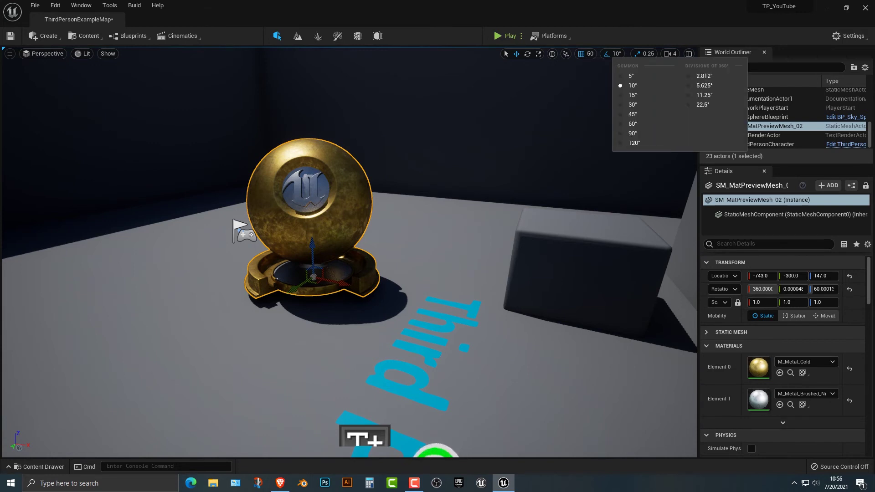
click(582, 98)
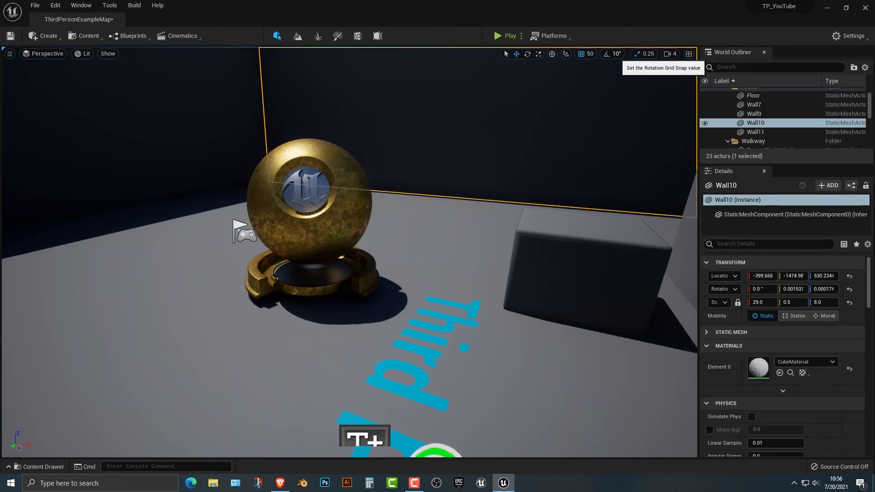
click(618, 54)
click(618, 53)
click(618, 54)
mouse_move(647, 54)
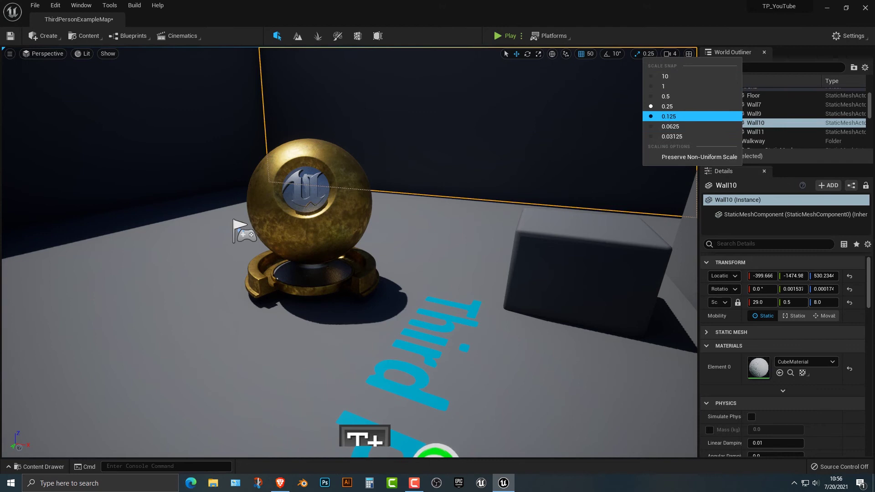
click(588, 274)
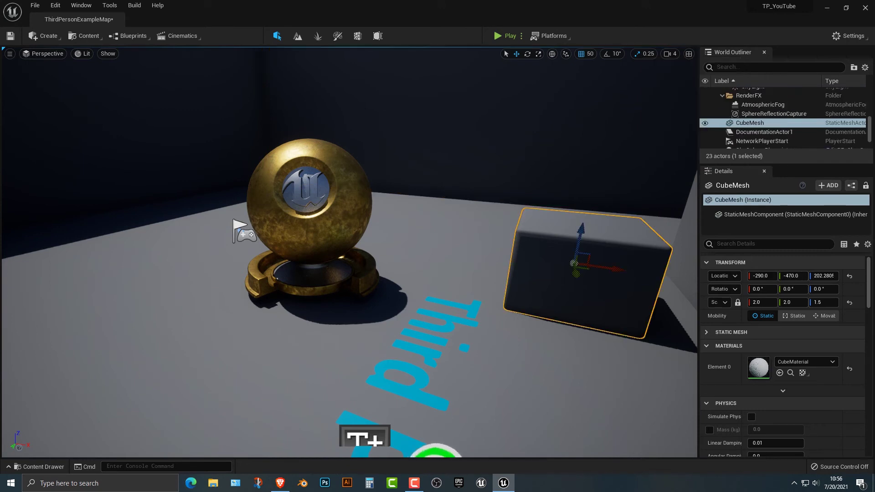